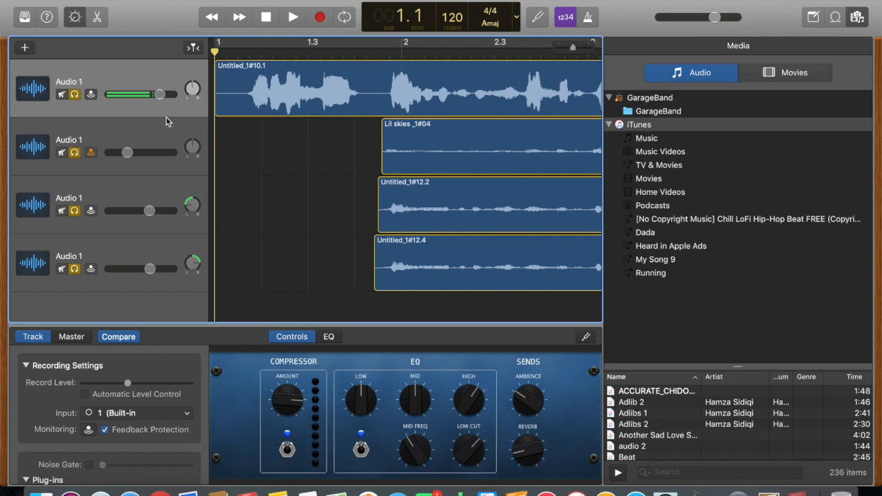
# - Select the lead vocal's Untitled_1#10.1 region and place the playhead just past bar 1
pyautogui.click(164, 284)
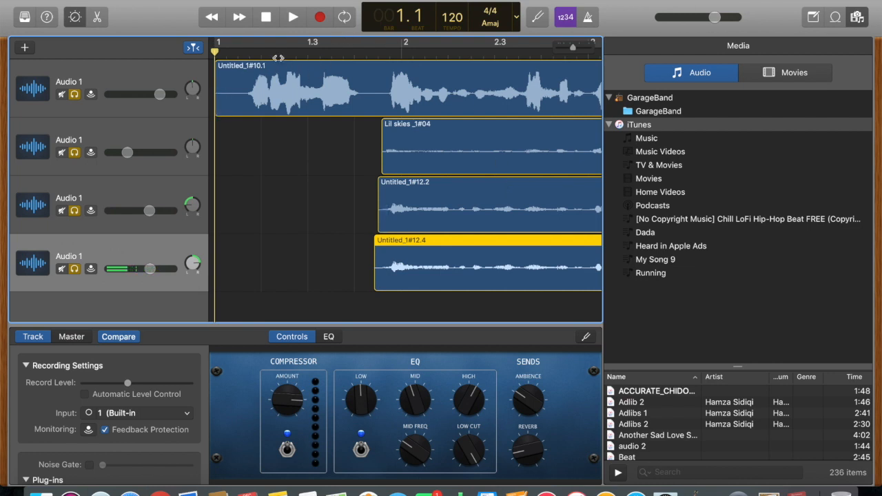
pyautogui.click(249, 53)
pyautogui.click(157, 79)
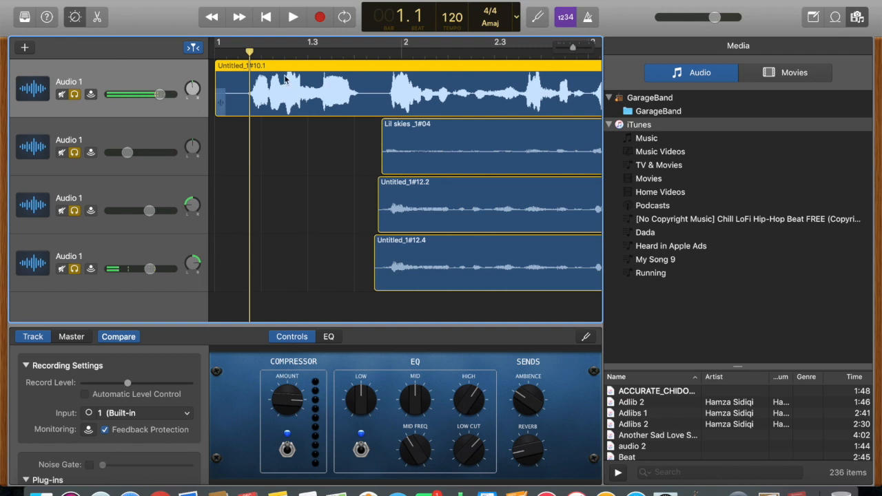
# - Open the lead vocal's Compressor plug-in, showing its Studio Vocal preset
pyautogui.hscroll(10, 473, 118)
pyautogui.hscroll(-10, 473, 118)
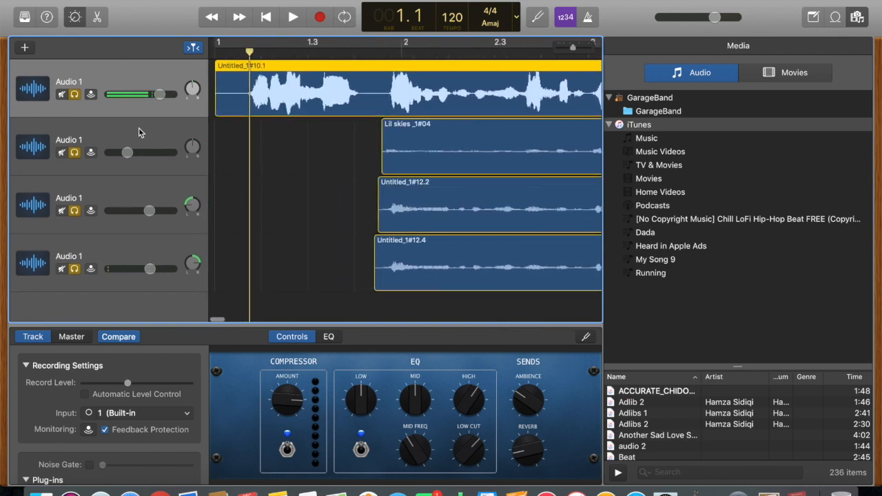
pyautogui.scroll(-3, 175, 400)
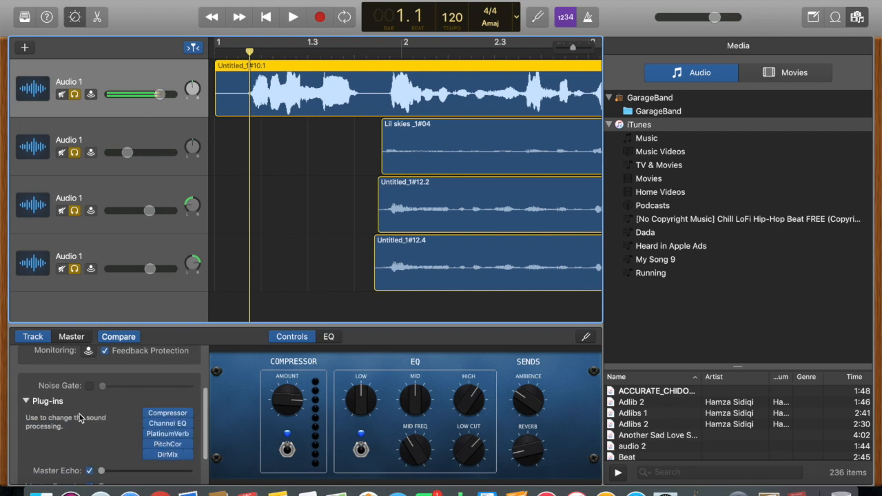
pyautogui.scroll(-2, 79, 418)
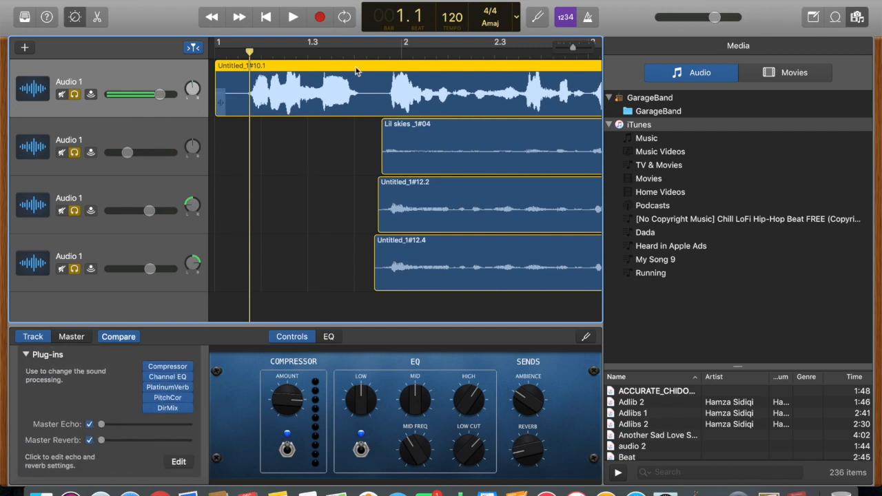
pyautogui.click(169, 369)
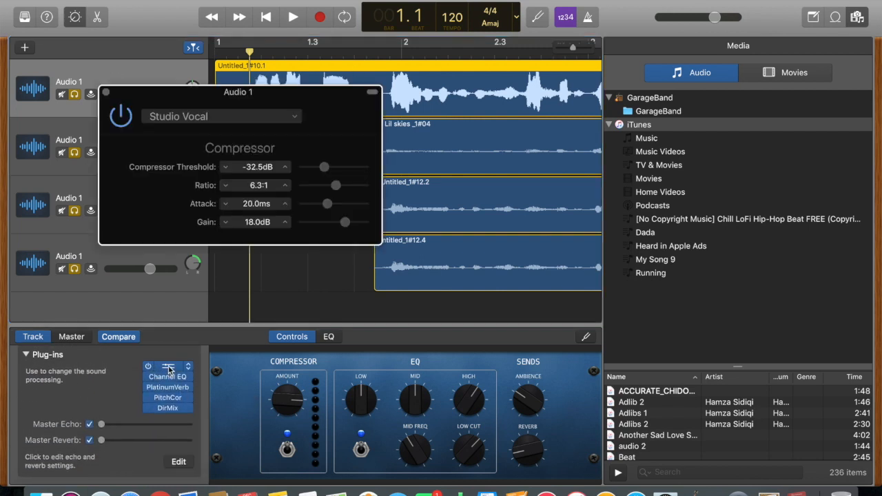
# - Lower the lead vocal Compressor's Attack from 20.0ms to about 14.5ms and close it
pyautogui.moveTo(199, 108); pyautogui.dragTo(307, 161)
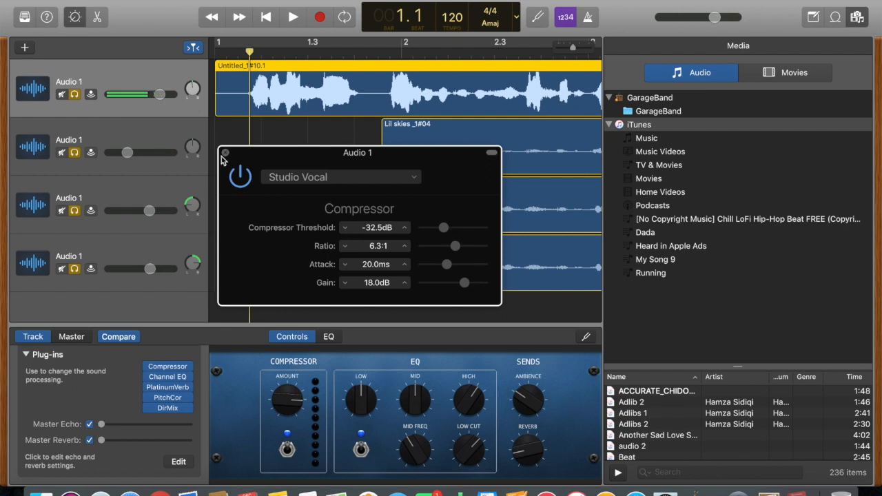
pyautogui.click(446, 265)
pyautogui.moveTo(445, 265)
pyautogui.mouseDown()
pyautogui.moveTo(426, 261)
pyautogui.moveTo(438, 280)
pyautogui.mouseUp()
pyautogui.moveTo(437, 266); pyautogui.dragTo(439, 269)
pyautogui.click(225, 152)
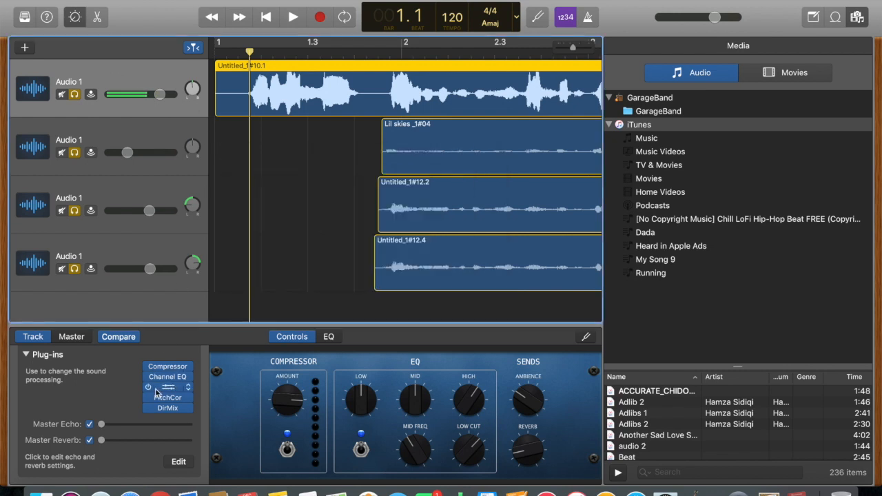
pyautogui.rightClick(169, 379)
pyautogui.click(127, 381)
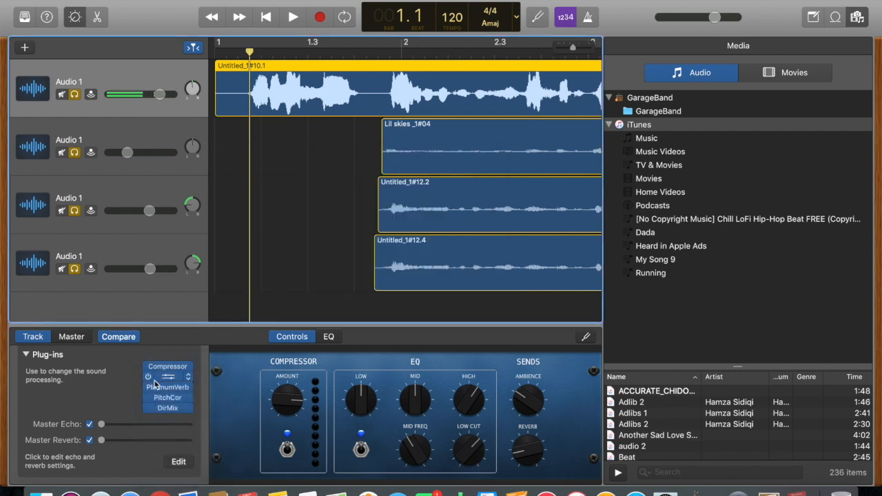
pyautogui.click(32, 355)
pyautogui.click(74, 18)
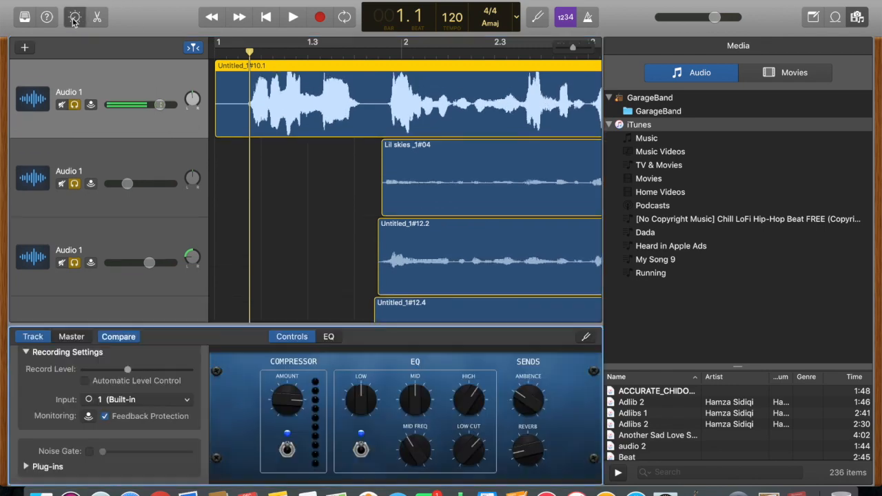
pyautogui.click(74, 18)
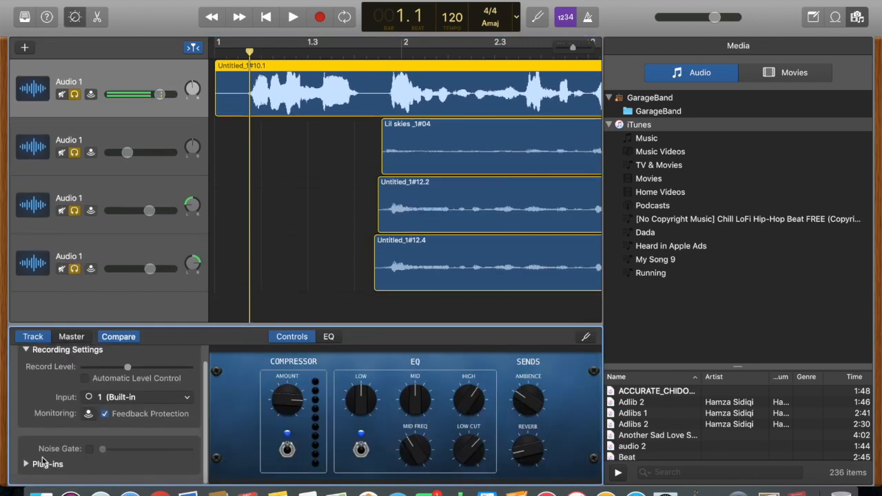
pyautogui.click(30, 467)
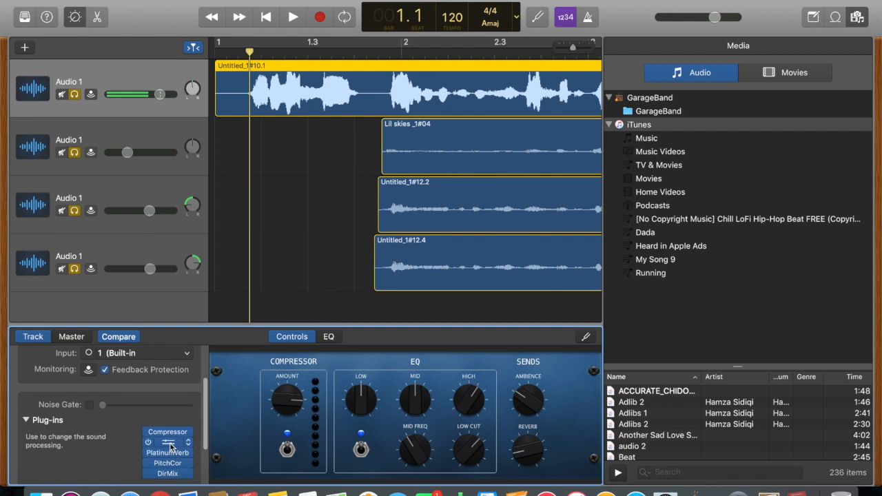
pyautogui.click(170, 443)
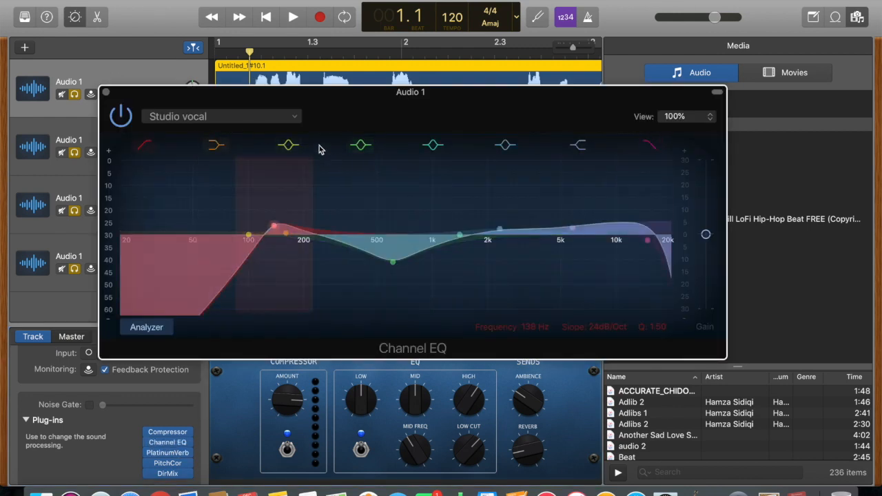
pyautogui.moveTo(199, 93); pyautogui.dragTo(198, 31)
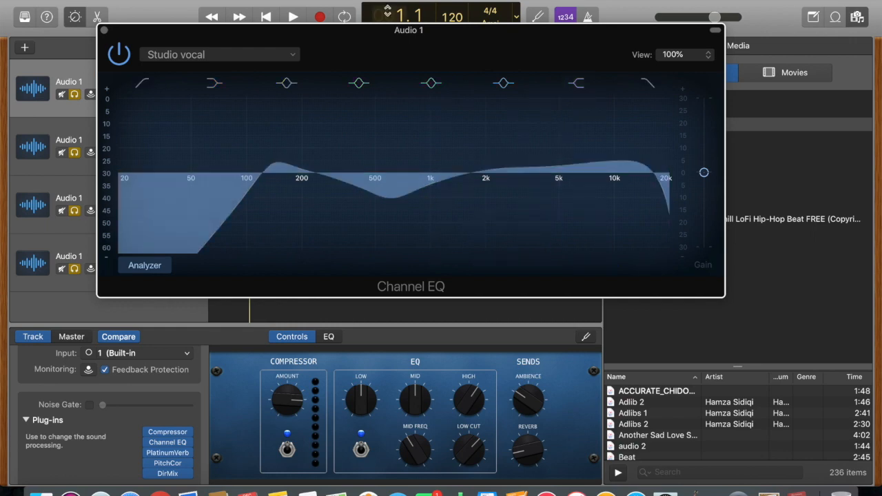
pyautogui.click(104, 30)
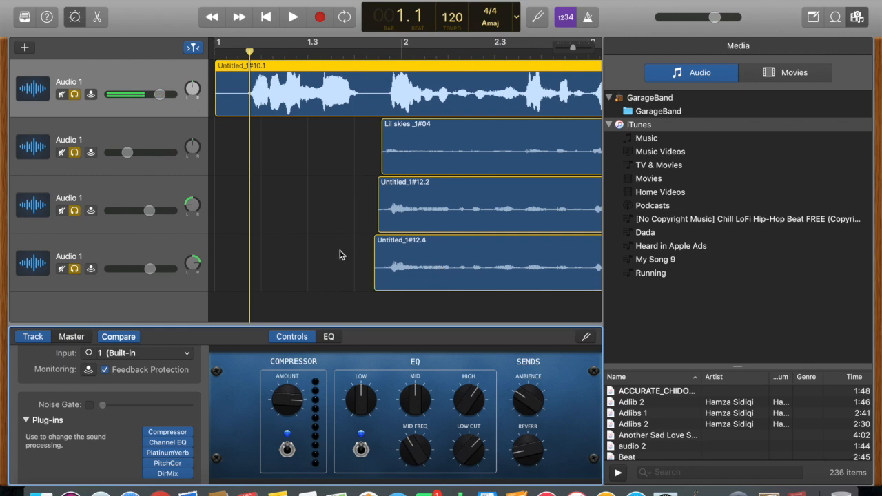
# - Add a Direction Mixer plug-in to the lead vocal's empty slot and review its settings
pyautogui.scroll(-1, 146, 475)
pyautogui.scroll(-2, 146, 482)
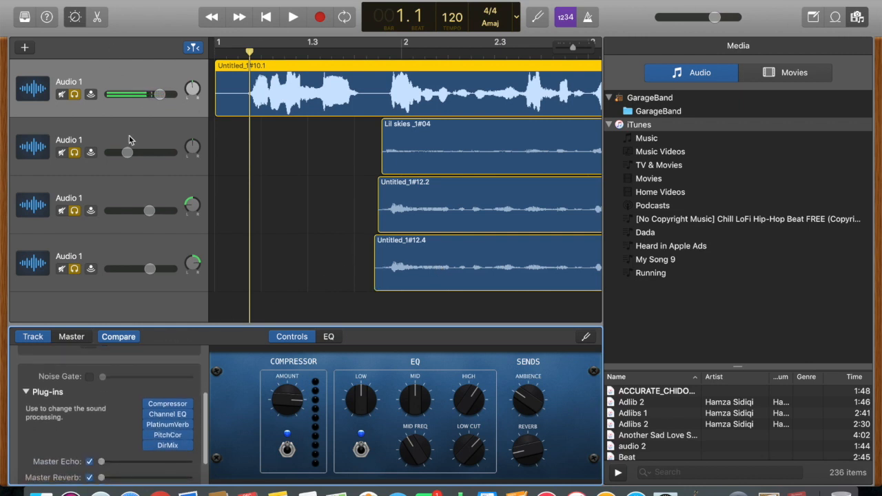
pyautogui.moveTo(172, 440)
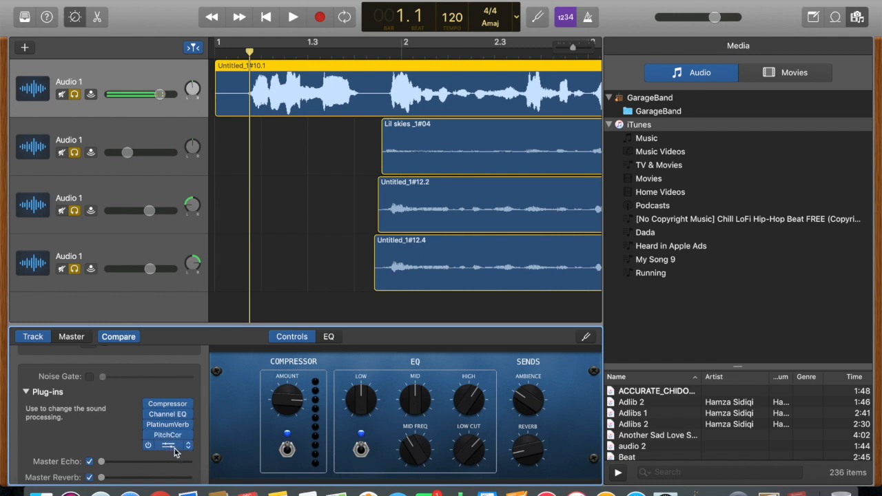
pyautogui.click(174, 455)
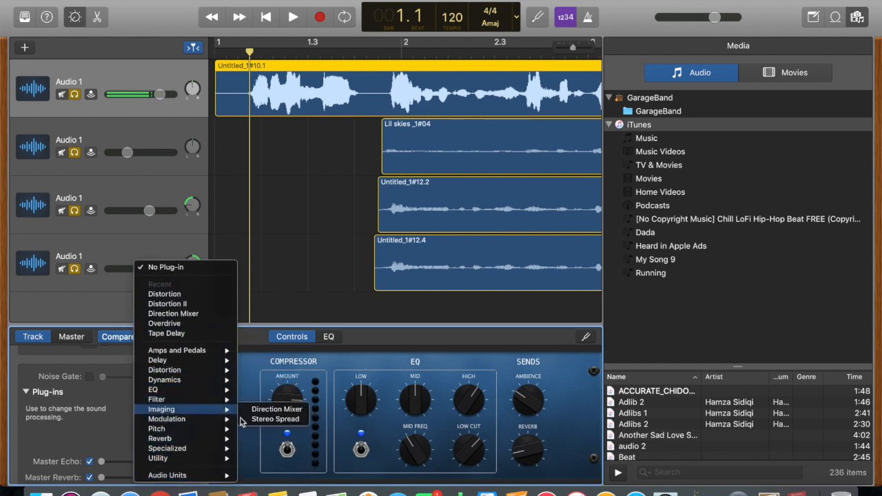
pyautogui.click(269, 408)
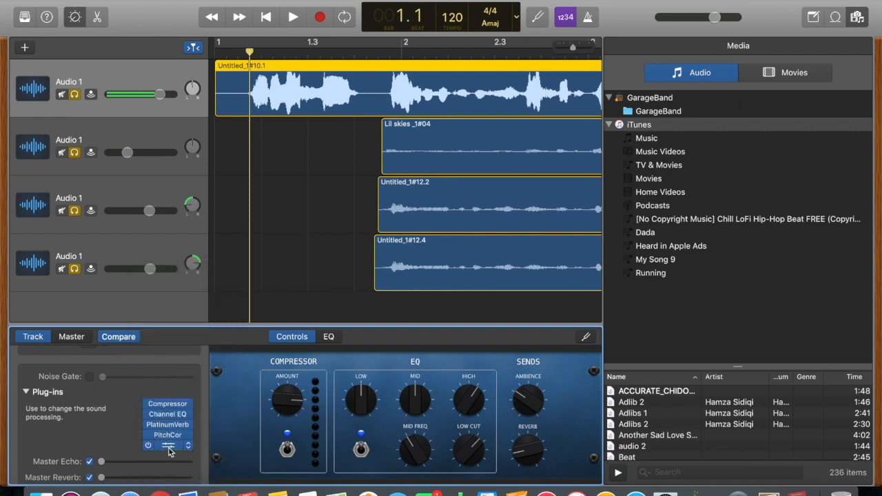
pyautogui.click(168, 445)
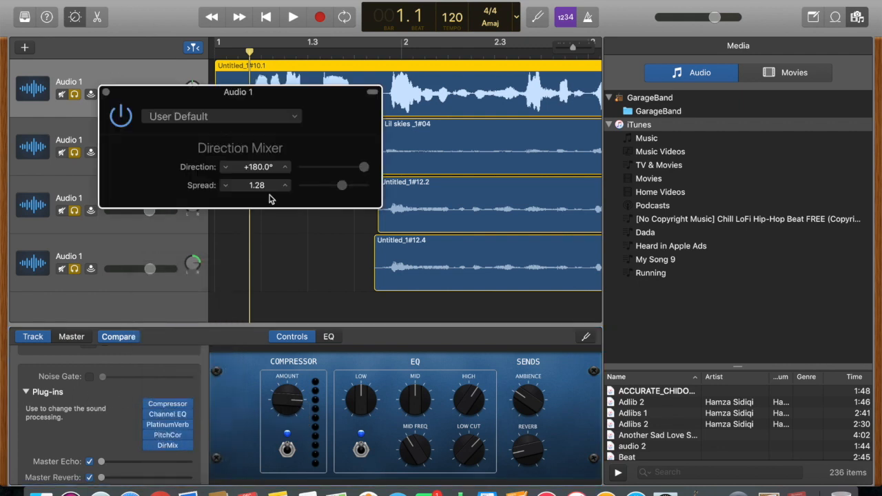
pyautogui.click(107, 93)
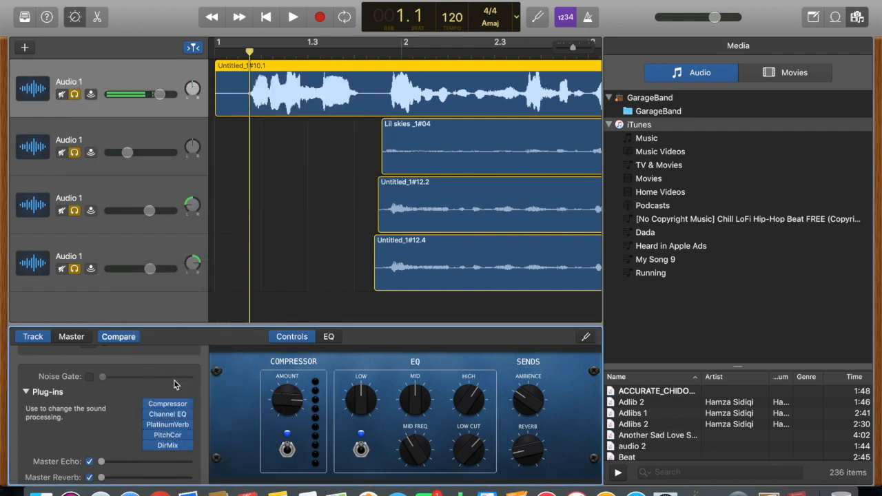
# - Check the PlatinumVerb reverb settings, then close the reverb window
pyautogui.click(168, 455)
pyautogui.click(110, 422)
pyautogui.click(167, 425)
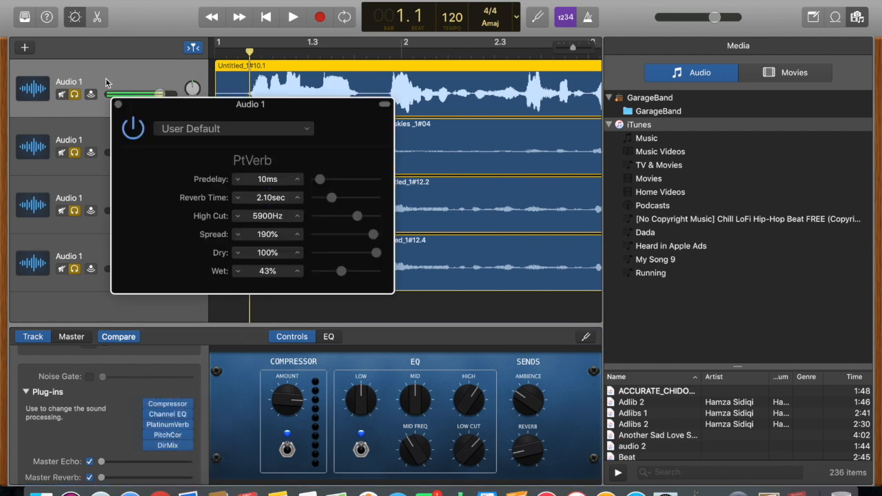
pyautogui.click(117, 104)
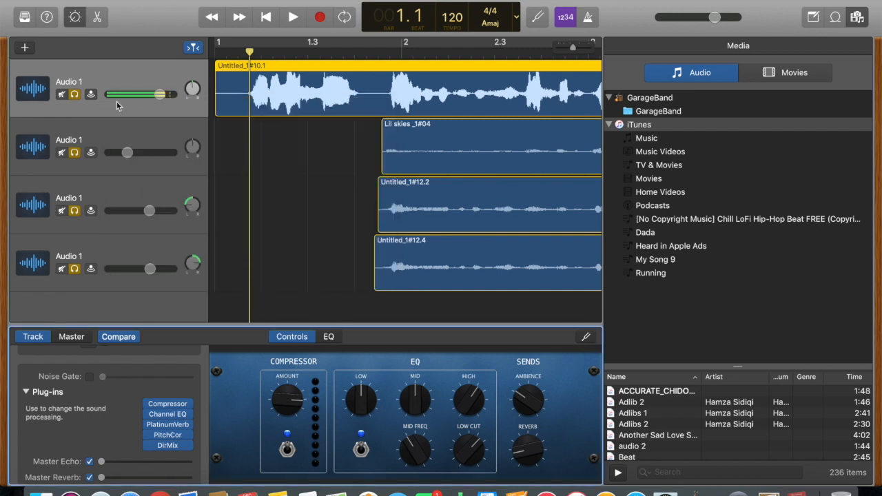
# - Select the Lil skies _1#04 track, then click the Untitled_1#10.1 region
pyautogui.click(125, 135)
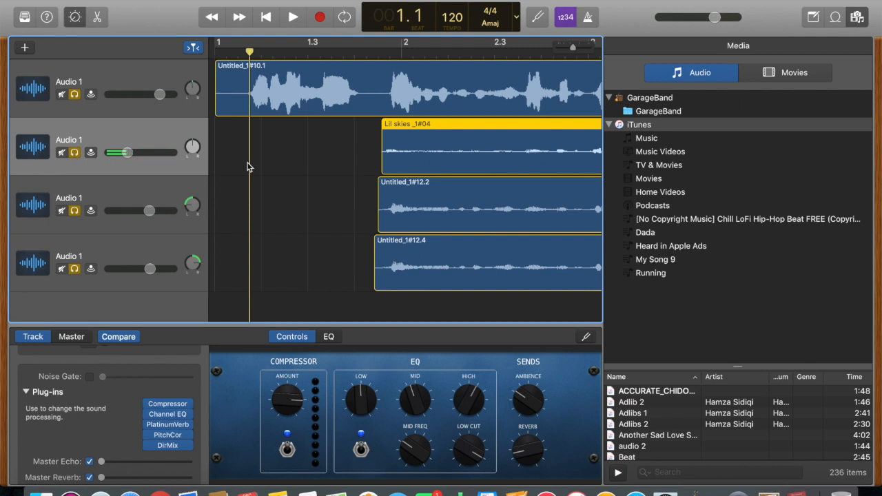
pyautogui.click(269, 84)
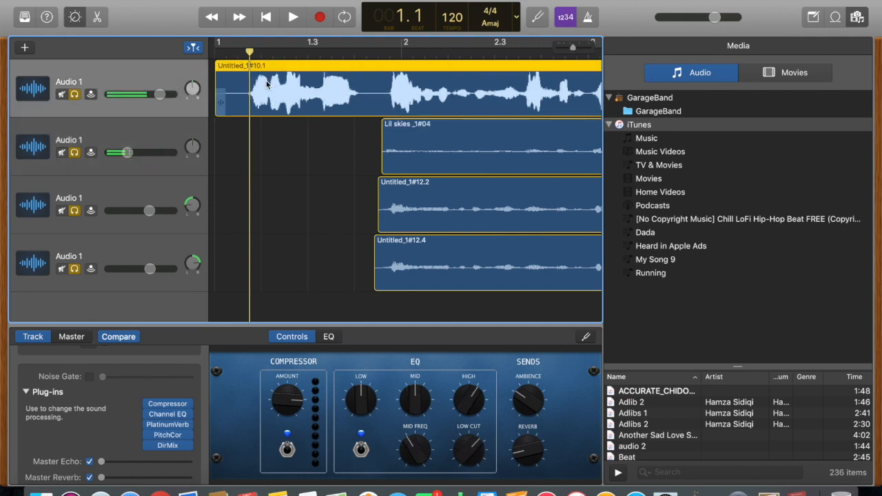
pyautogui.click(415, 143)
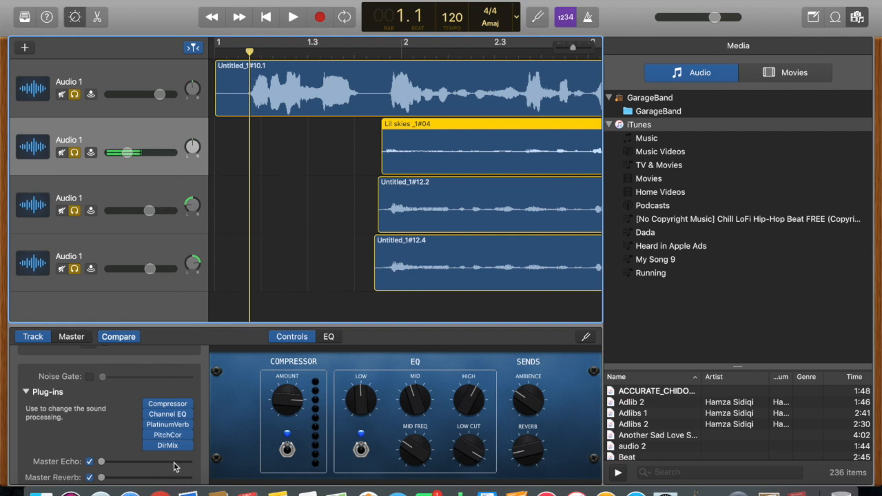
# - Review and close the second track's PlatinumVerb, Channel EQ and Compressor settings
pyautogui.click(169, 426)
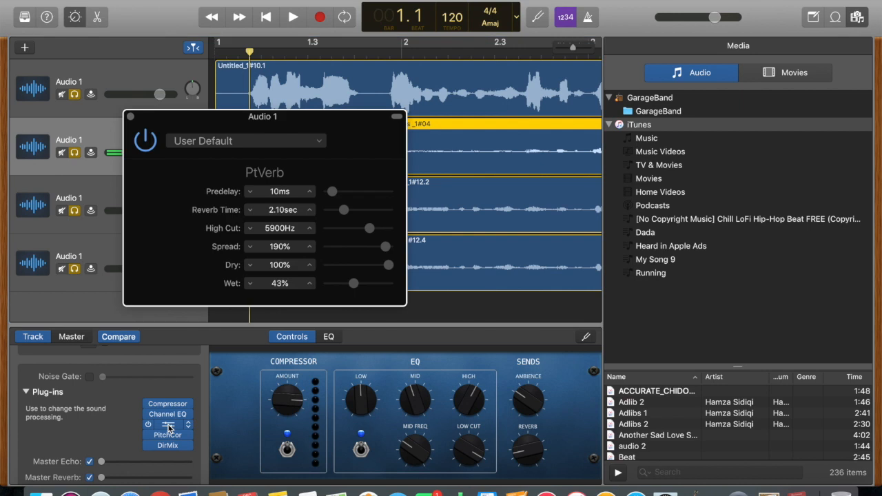
pyautogui.click(132, 117)
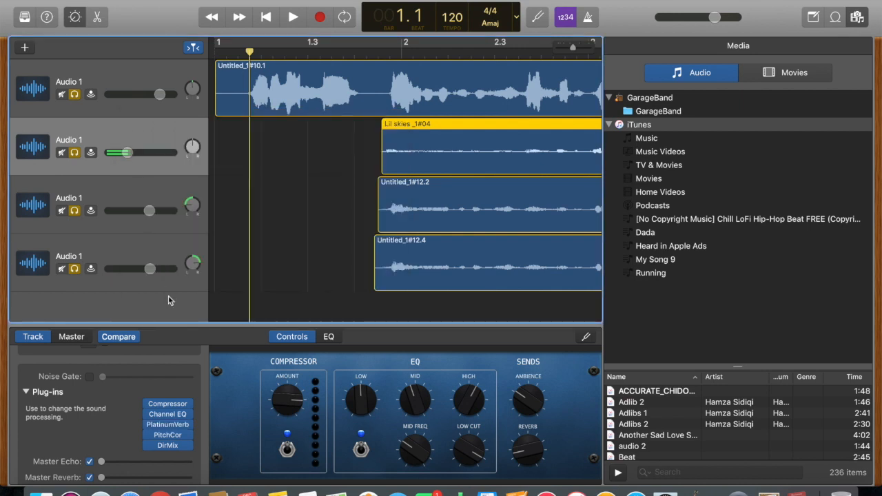
pyautogui.click(172, 413)
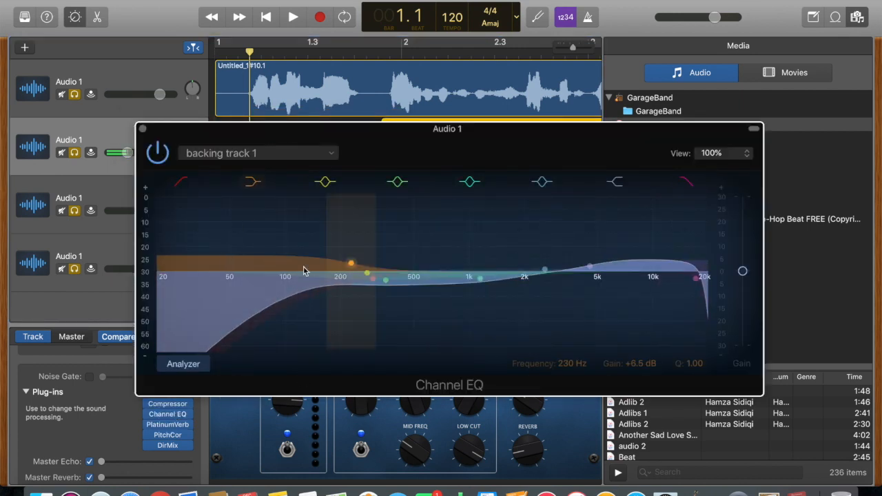
pyautogui.click(142, 128)
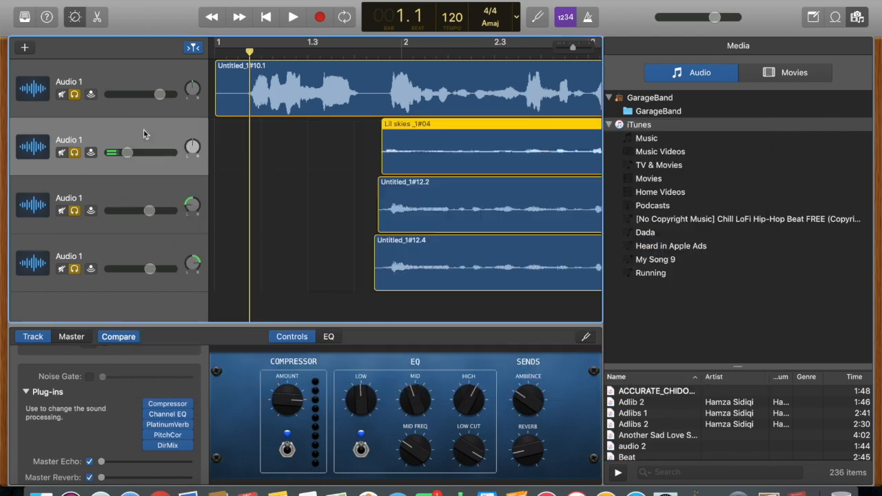
pyautogui.click(167, 404)
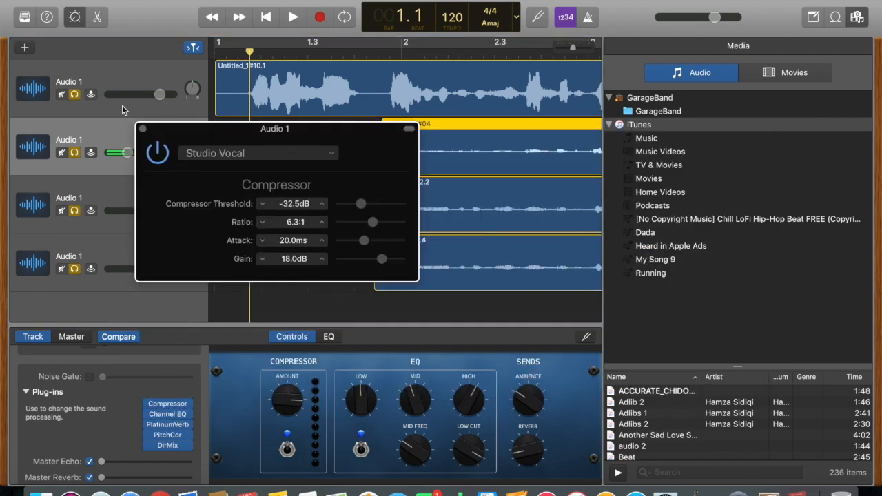
pyautogui.click(142, 129)
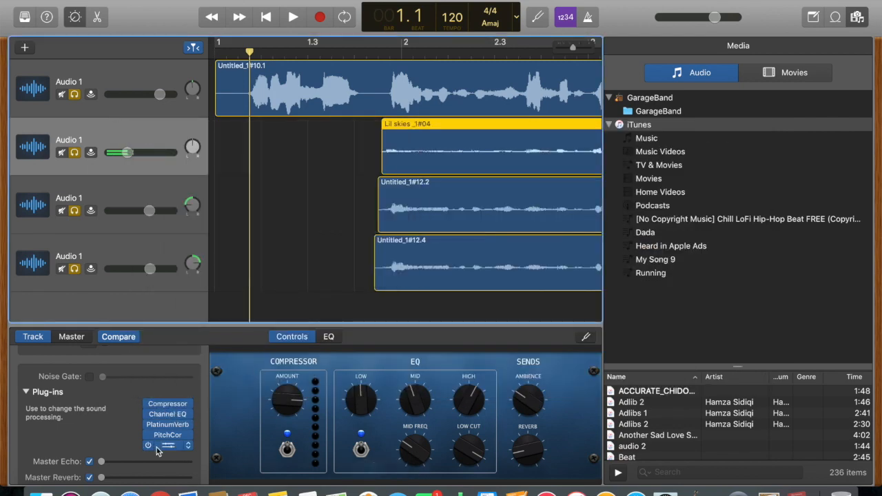
# - Select the third track, then the fourth track holding Untitled_1#12.4
pyautogui.scroll(-2, 160, 448)
pyautogui.click(124, 192)
pyautogui.click(131, 239)
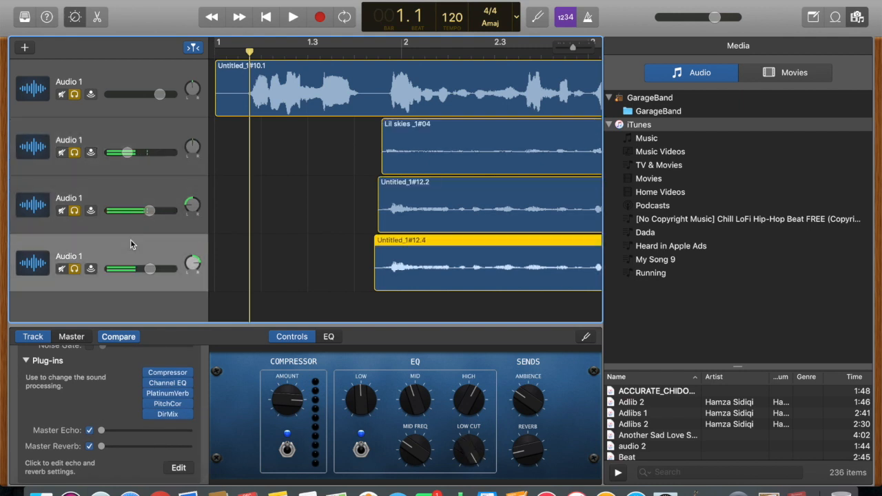
pyautogui.click(153, 127)
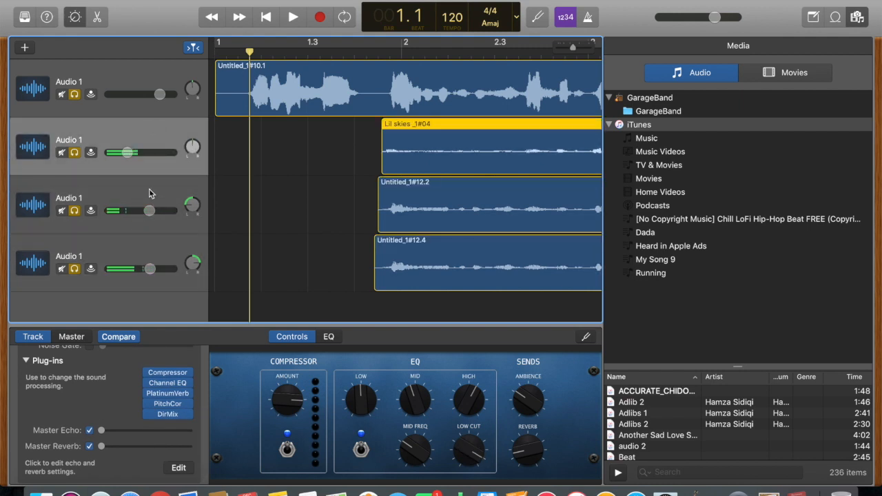
pyautogui.click(149, 191)
pyautogui.click(147, 241)
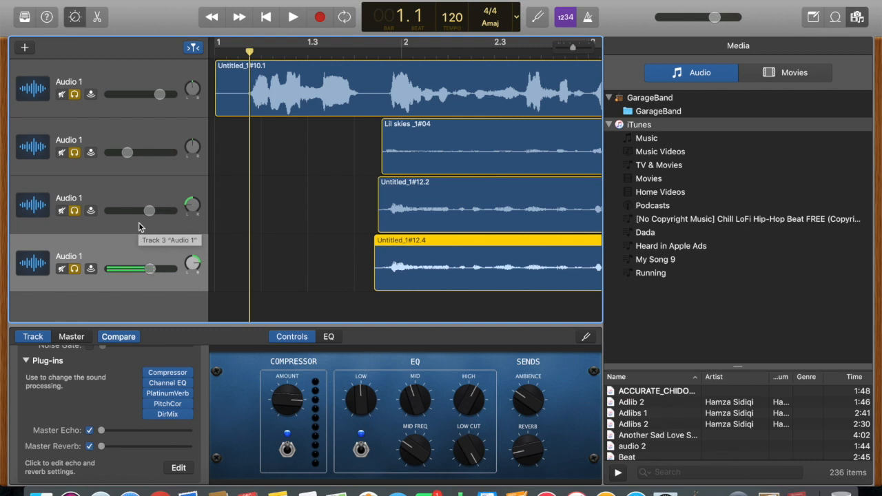
# - Bypass the fourth track's backing track 1 Channel EQ and close its window
pyautogui.moveTo(168, 396)
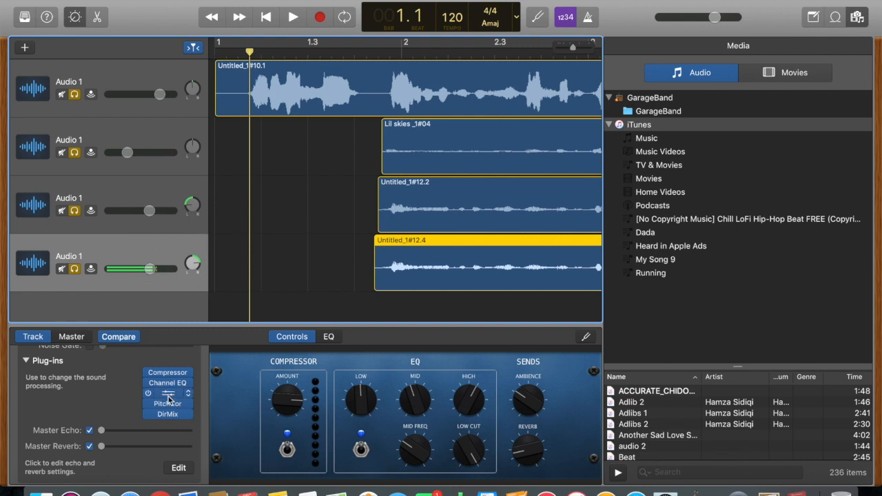
pyautogui.click(173, 384)
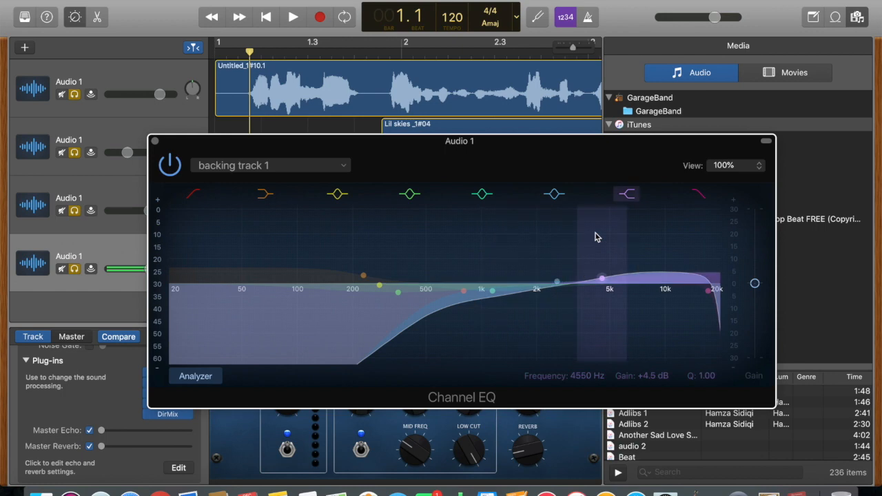
pyautogui.click(169, 164)
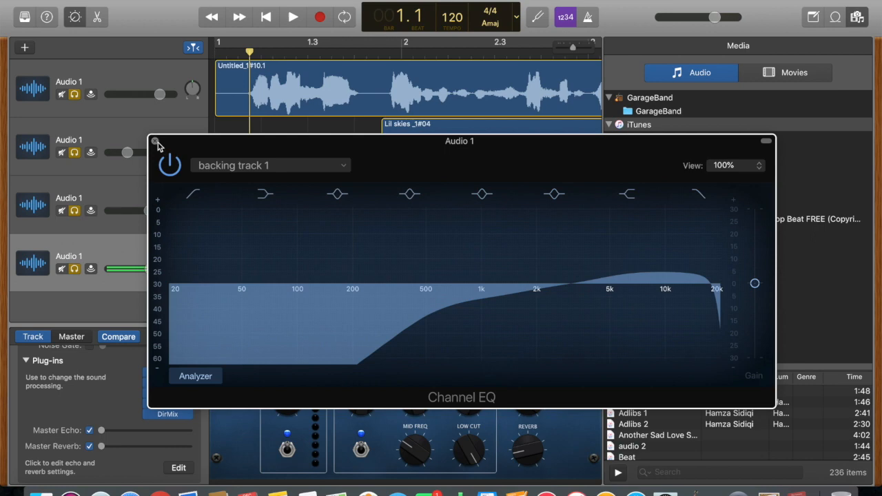
pyautogui.click(155, 140)
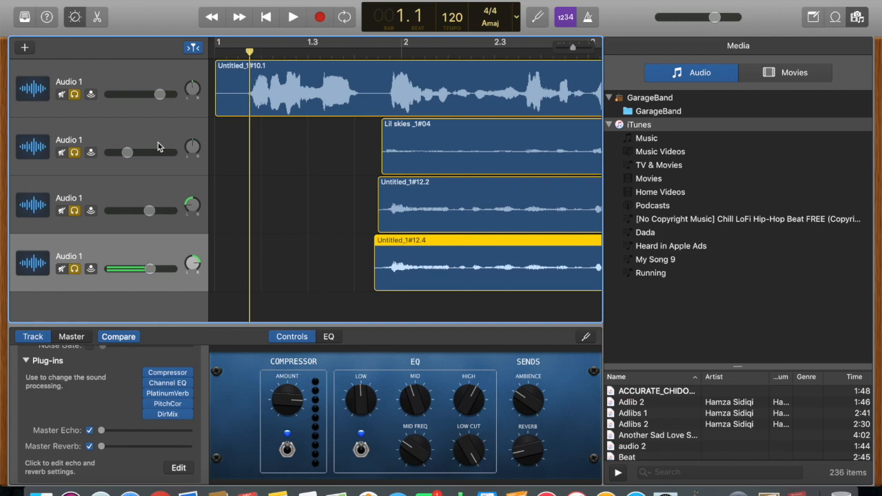
# - Survey the arrangement, select the Lil skies _1#04 region, then the Untitled_1#10.1 region
pyautogui.hscroll(10, 387, 184)
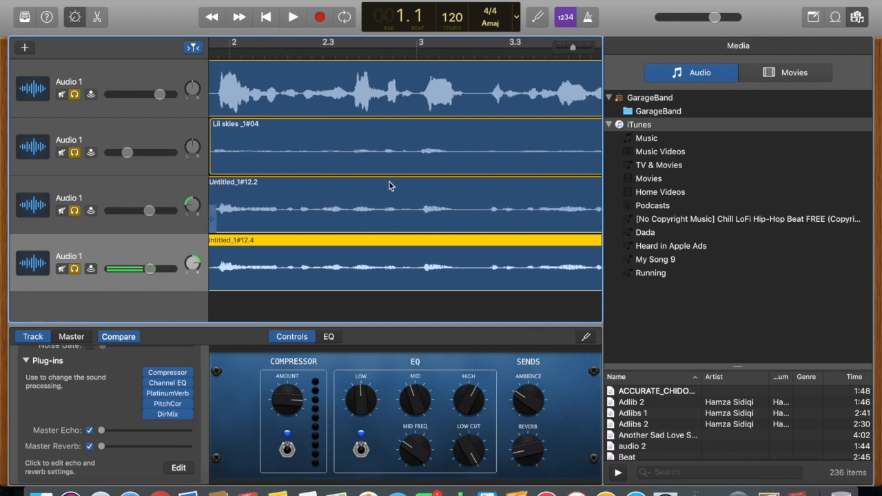
pyautogui.hscroll(6, 389, 182)
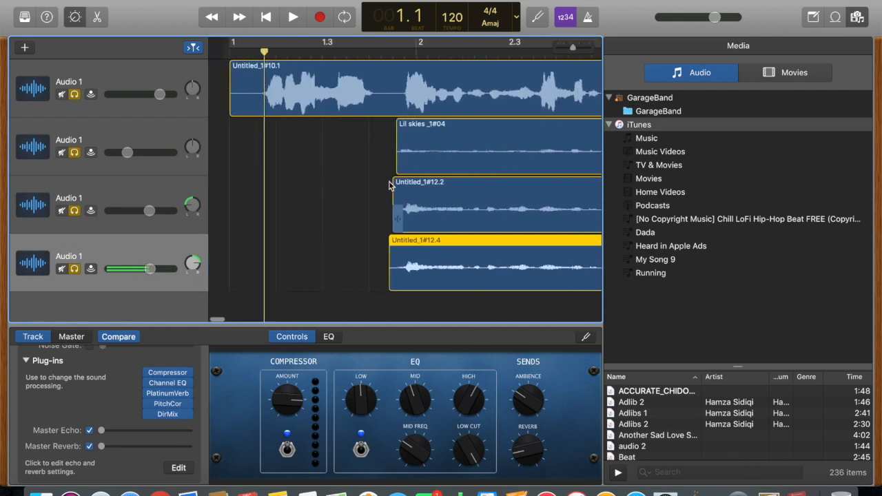
pyautogui.hscroll(5, 389, 185)
pyautogui.scroll(-10, 420, 222)
pyautogui.hscroll(-2, 419, 223)
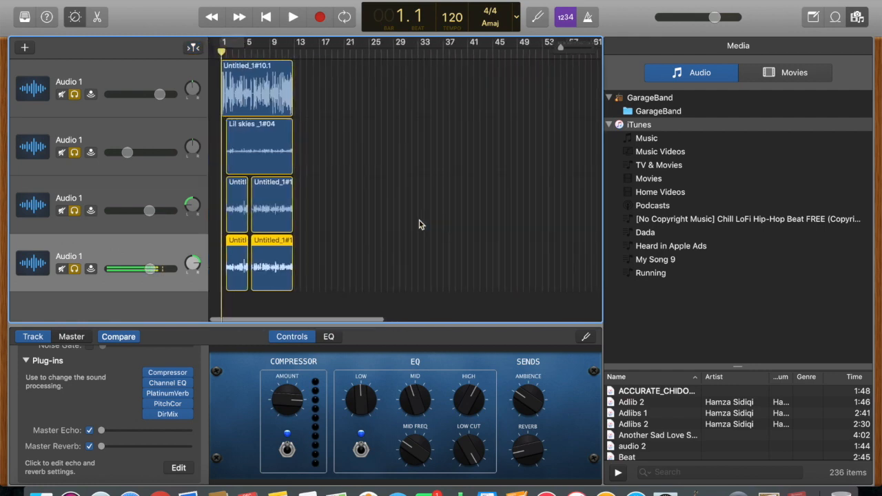
pyautogui.scroll(8, 419, 224)
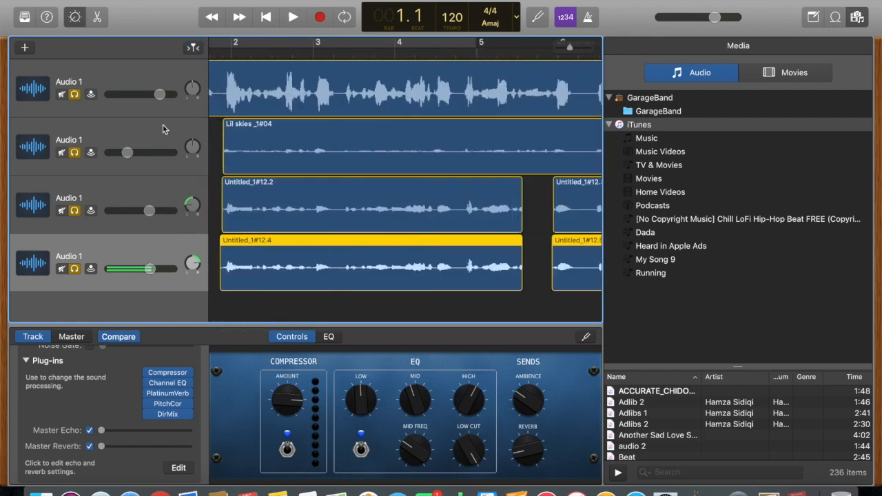
pyautogui.click(496, 153)
pyautogui.scroll(-10, 496, 152)
pyautogui.scroll(8, 496, 151)
pyautogui.hscroll(-3, 496, 152)
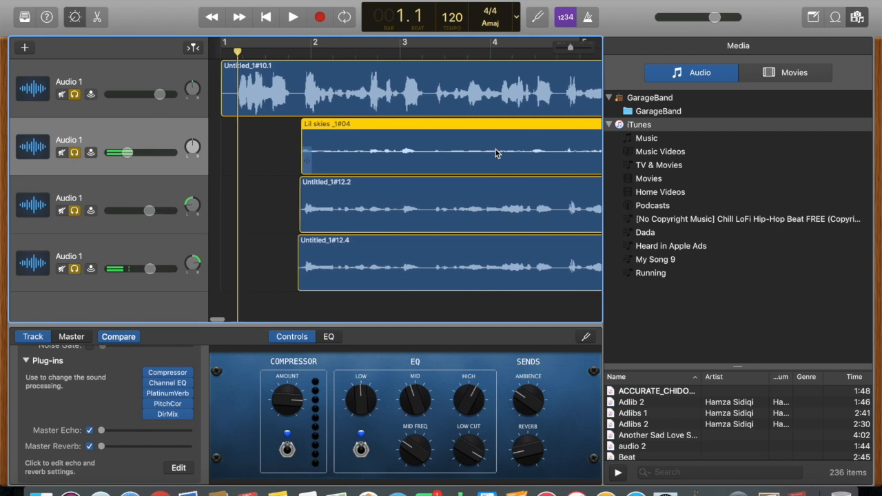
pyautogui.click(265, 79)
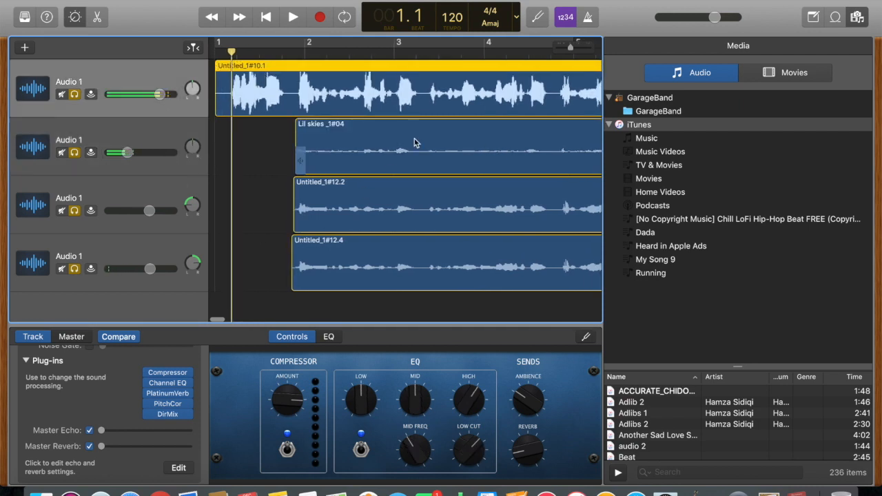